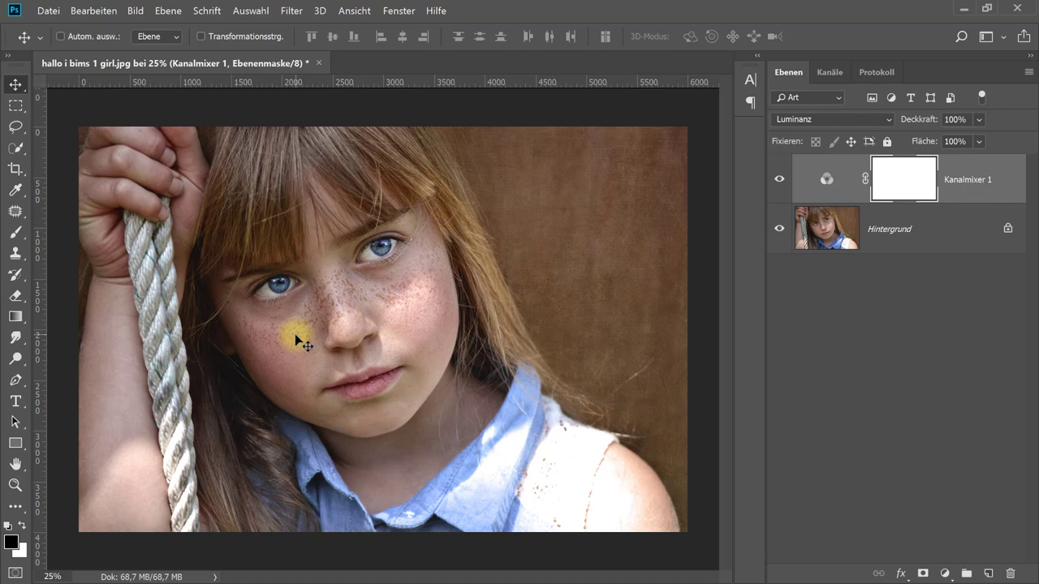
Toggle the old Kanalmixer 1 layer off and on to compare, then delete it
left_click(778, 180)
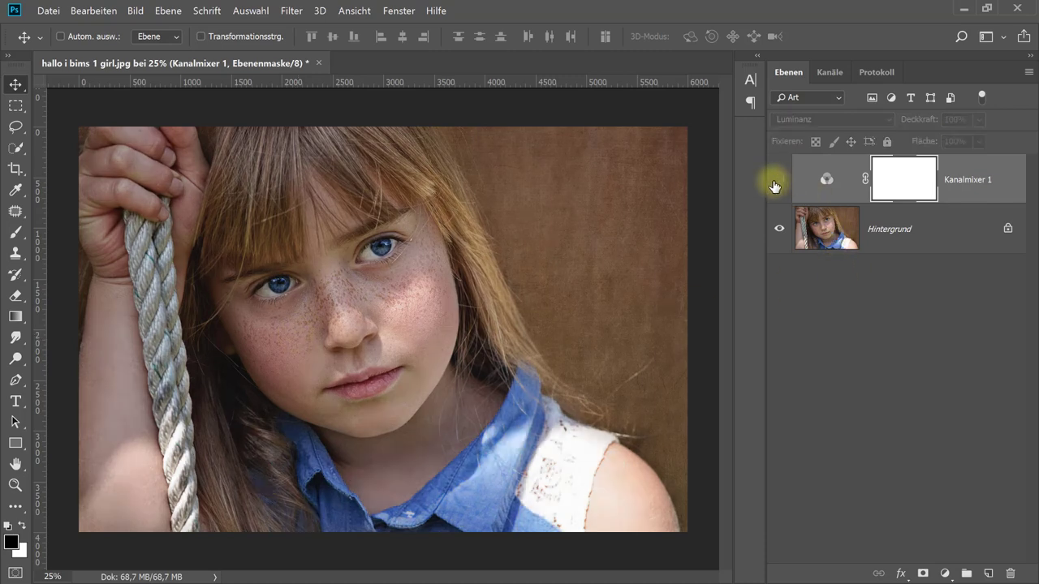
left_click(778, 180)
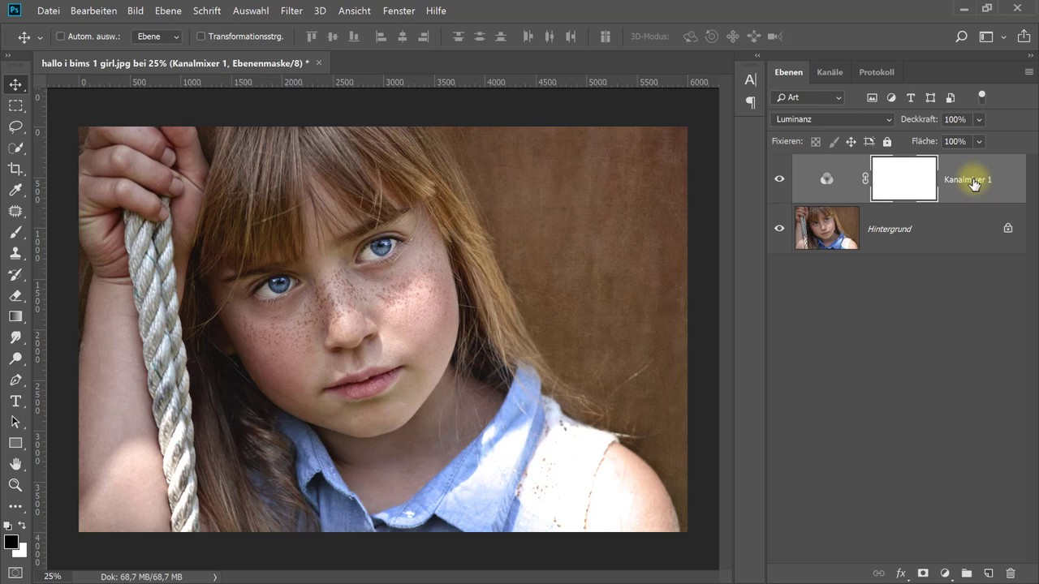
left_click_drag(973, 184, 1009, 573)
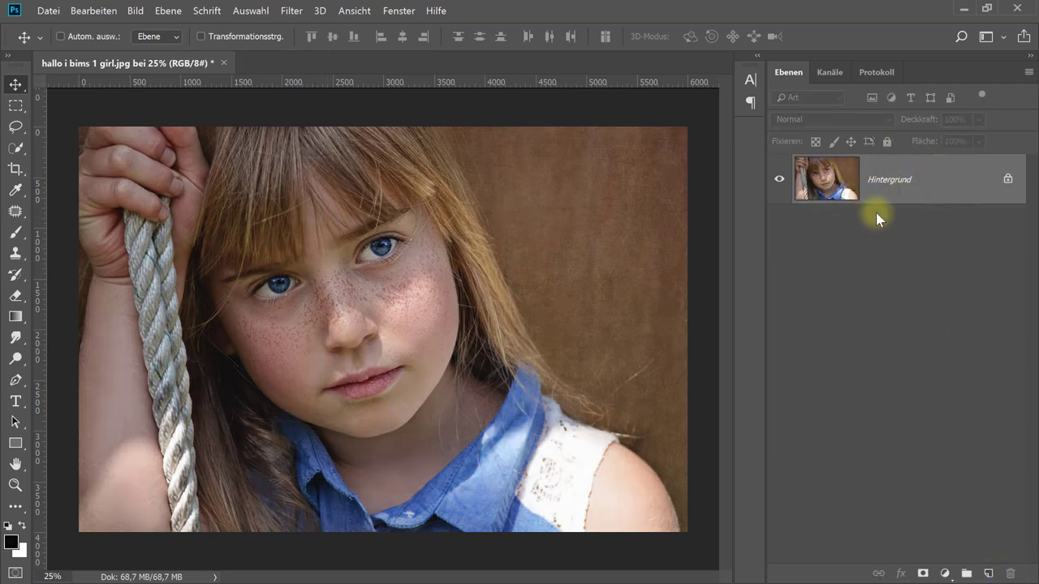
Add a new Monochrom Kanalmixer layer set to Rot 0, Grün +40, Blau +75
left_click(946, 575)
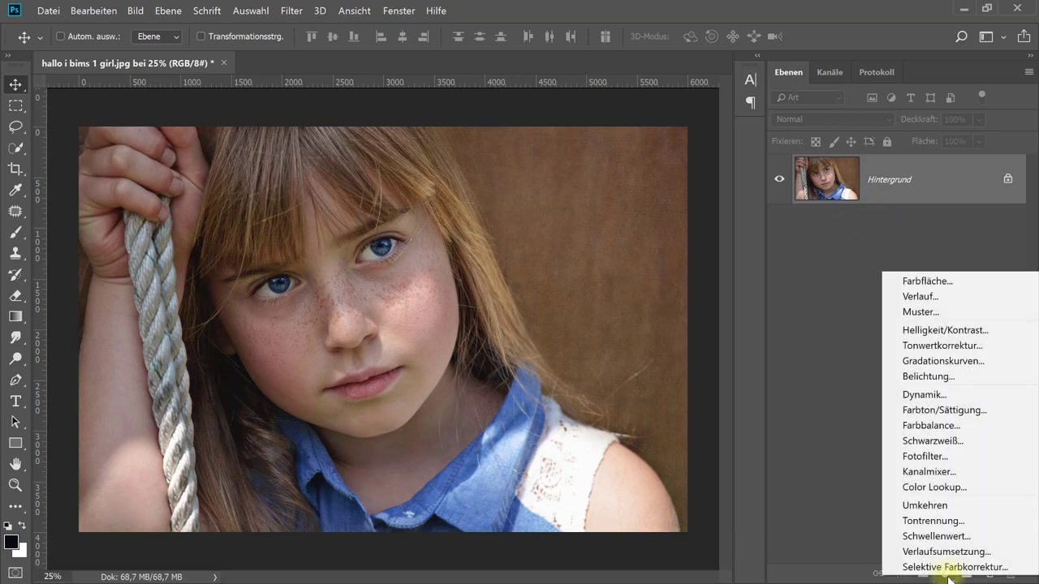
left_click(940, 476)
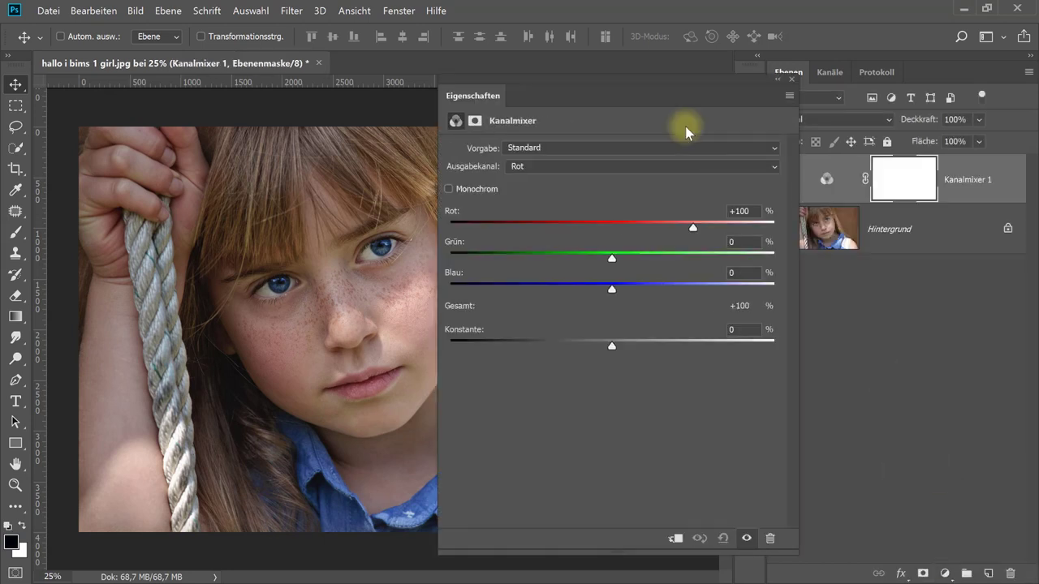
left_click_drag(609, 86, 692, 71)
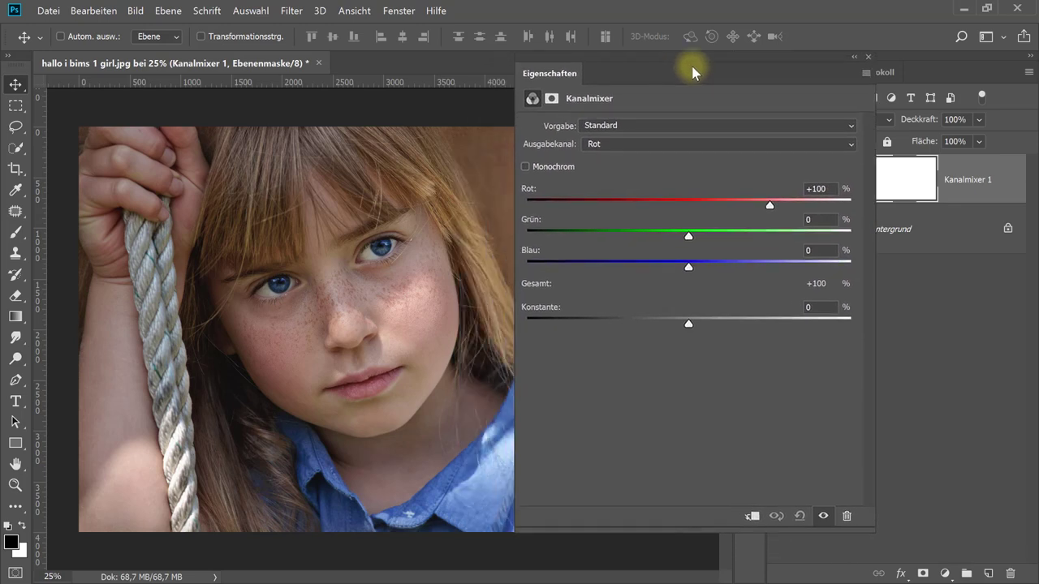
left_click(543, 168)
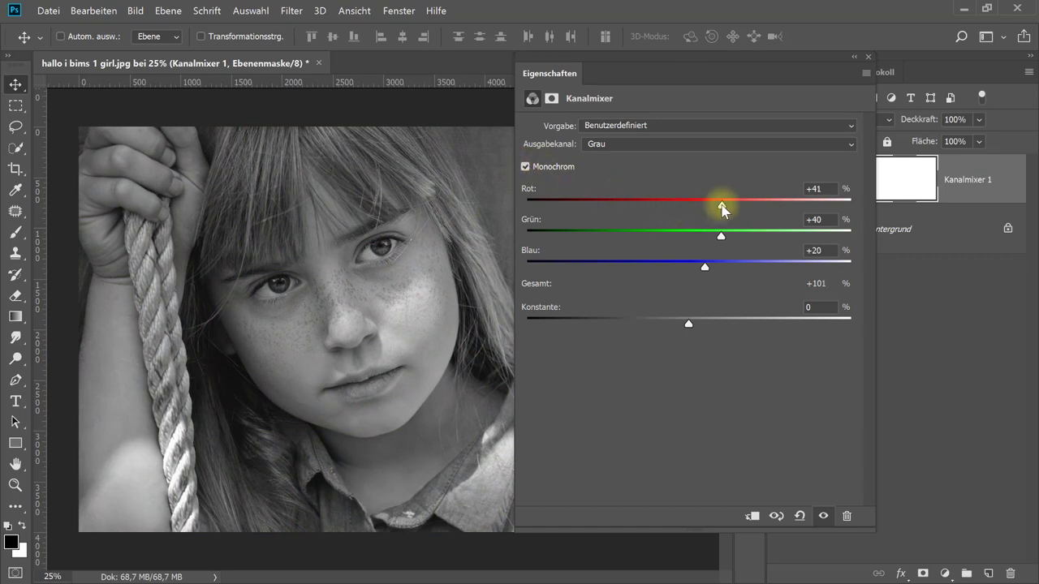
left_click_drag(720, 205, 687, 203)
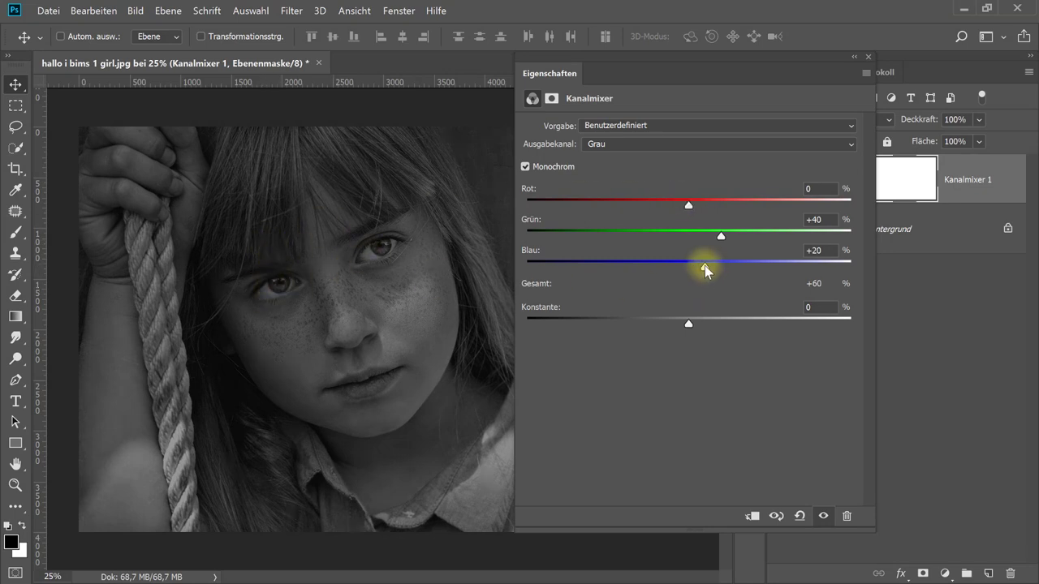
left_click_drag(704, 268, 750, 267)
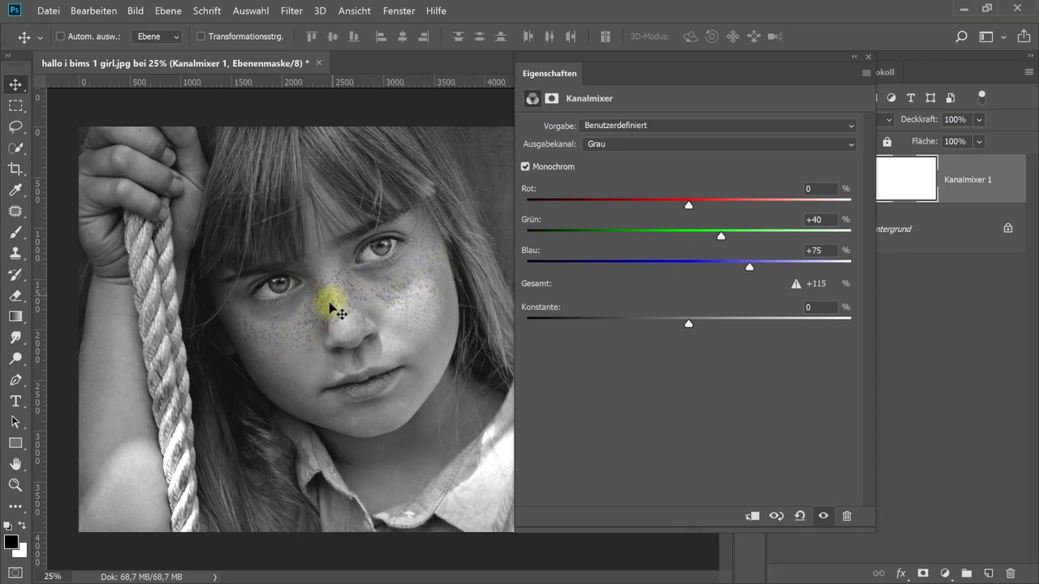
Change the Kanalmixer 1 layer's blend mode to Luminanz
left_click(868, 57)
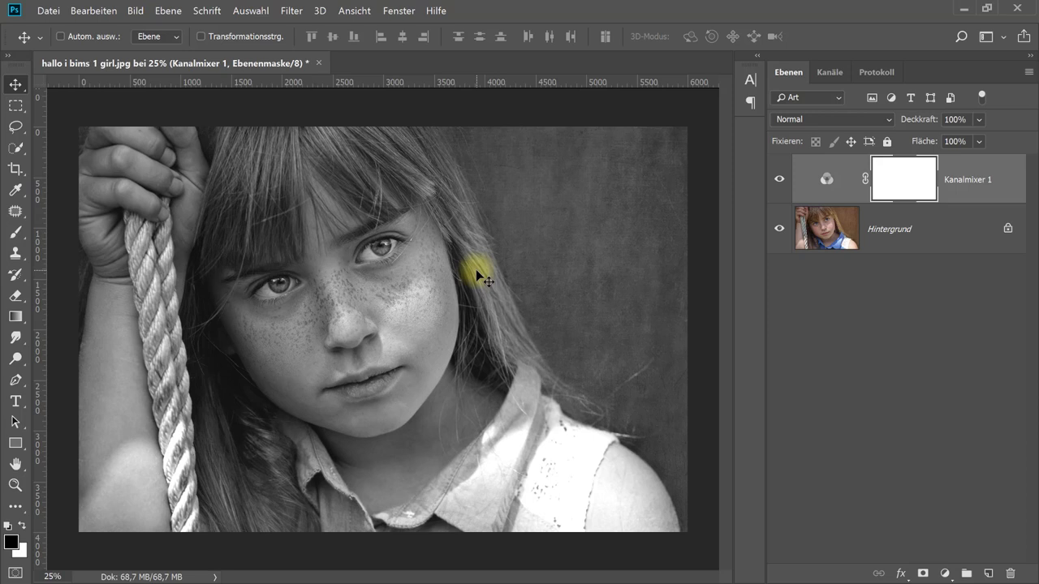
left_click(841, 120)
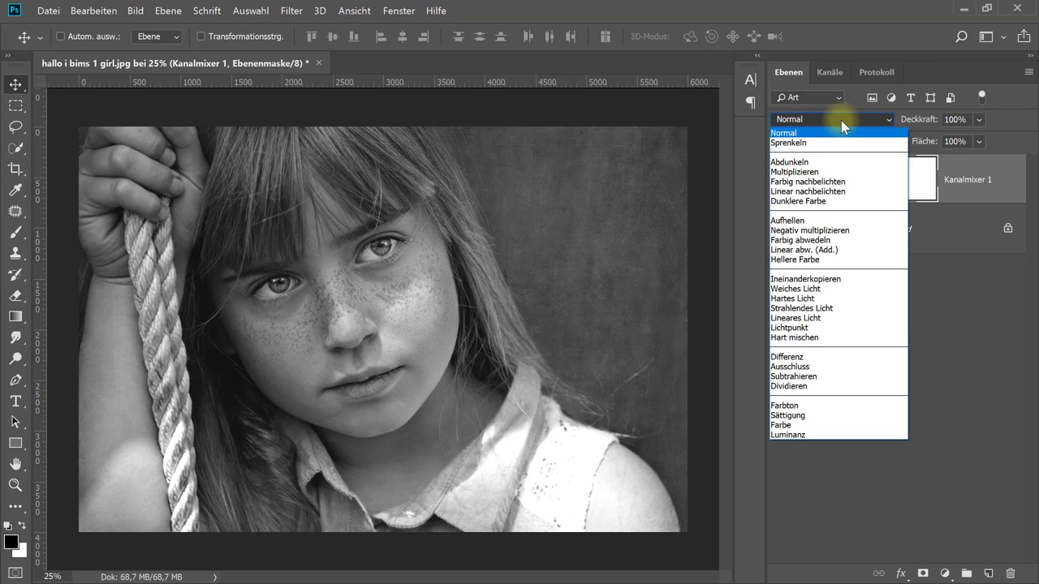
left_click(787, 435)
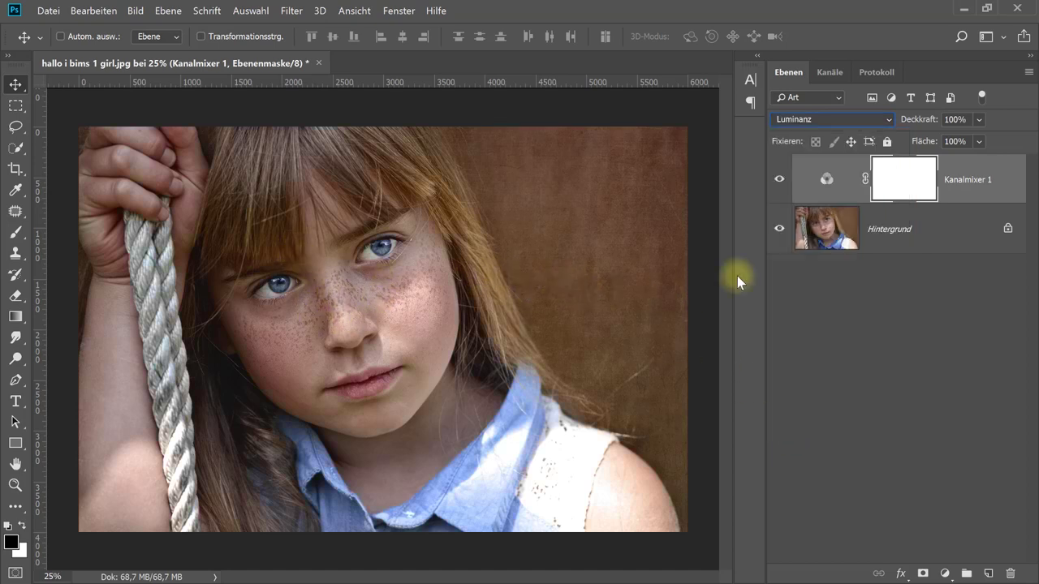
left_click(779, 179)
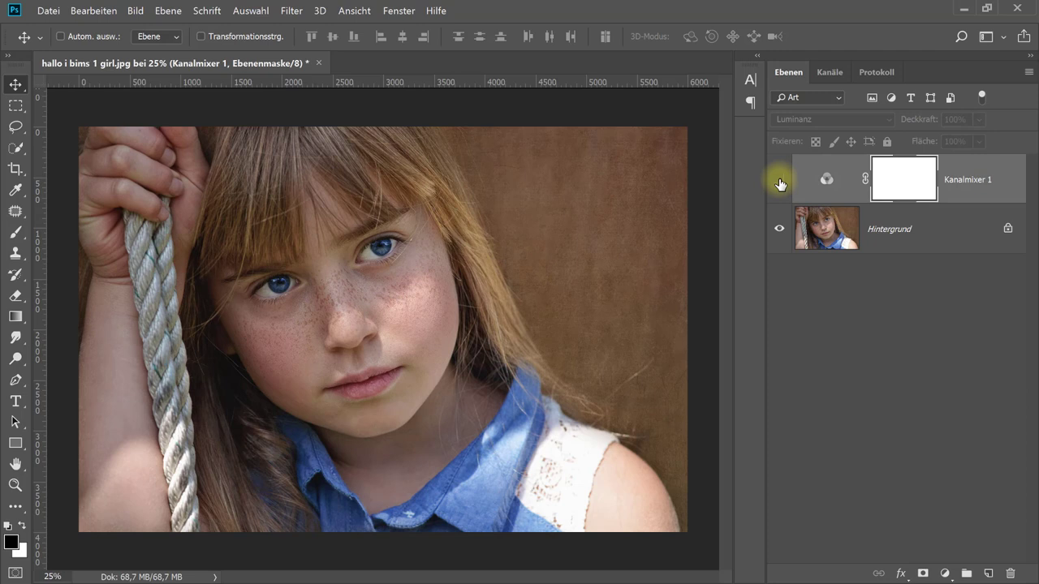
left_click(779, 179)
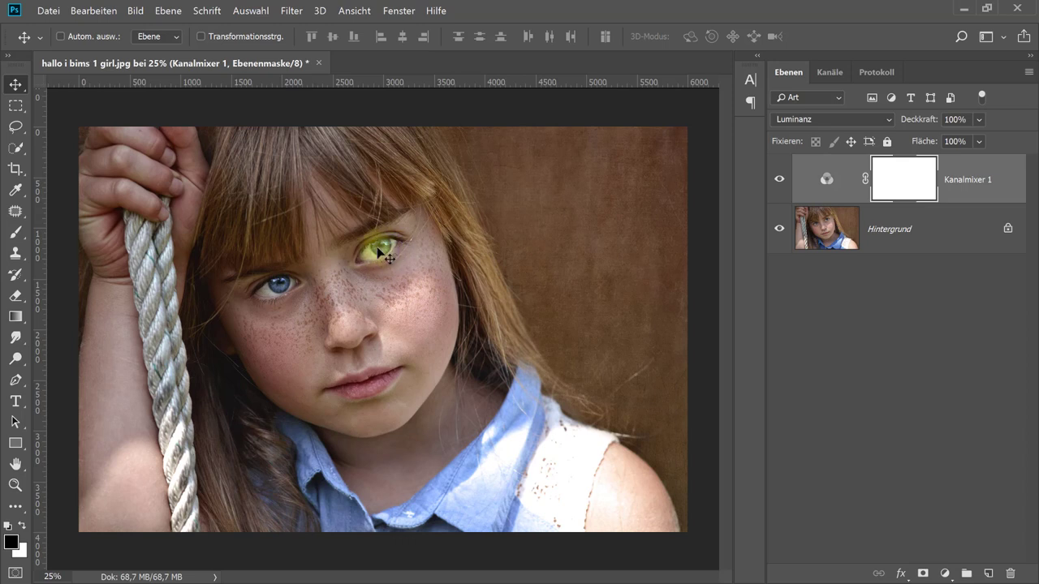
left_click(779, 181)
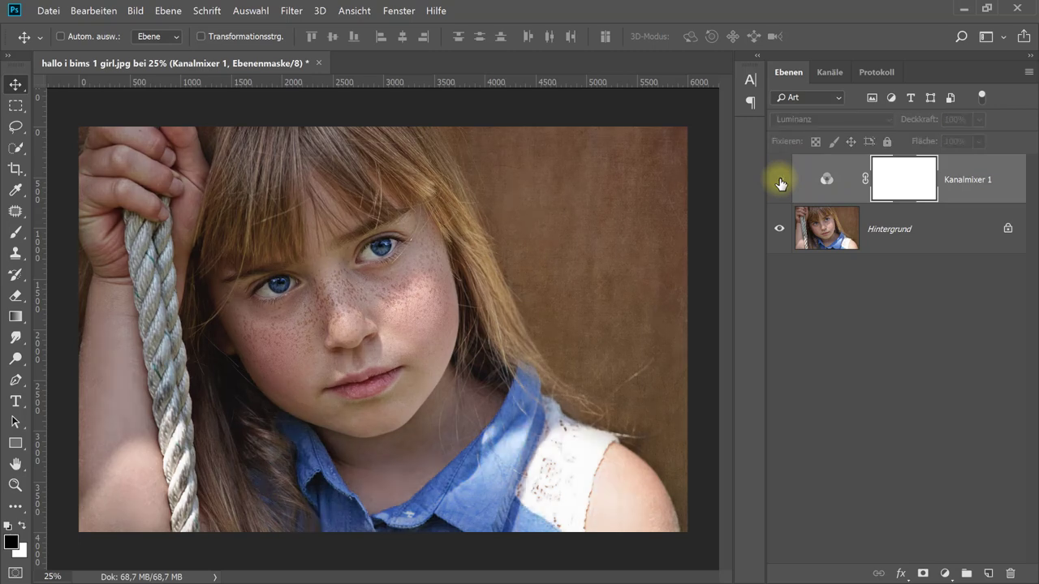
left_click(780, 181)
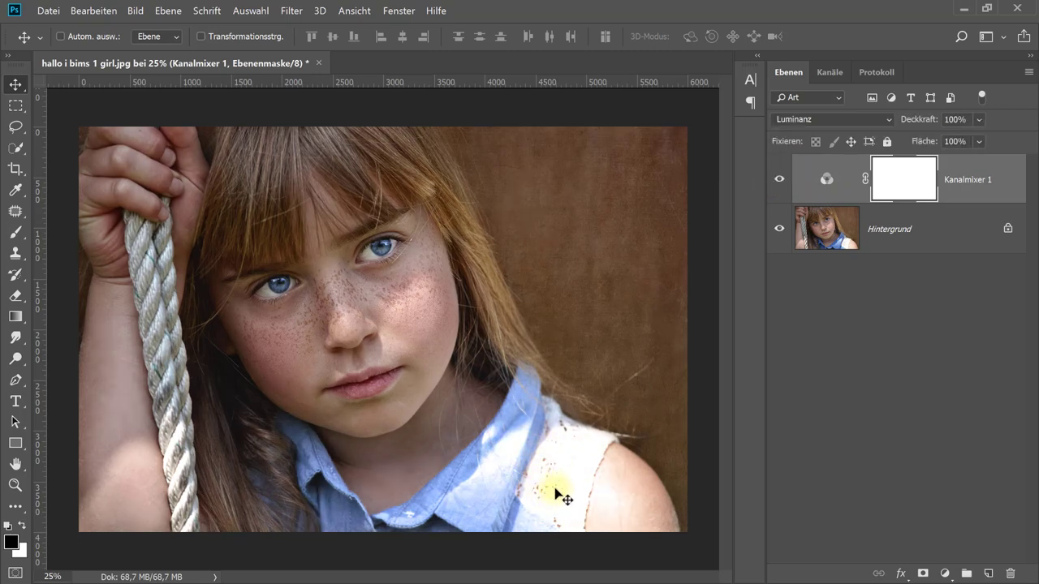
left_click(779, 181)
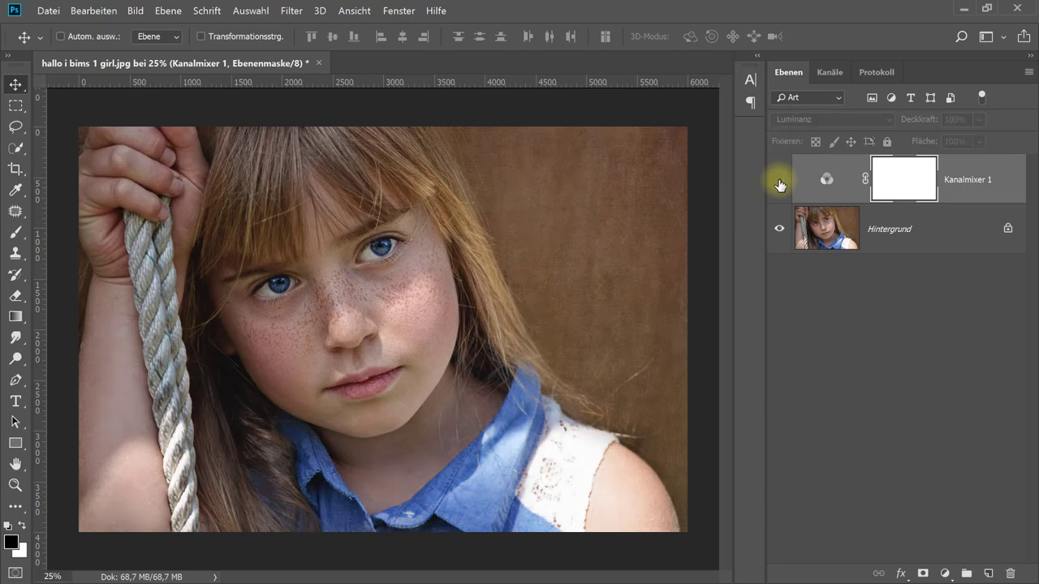
left_click(779, 181)
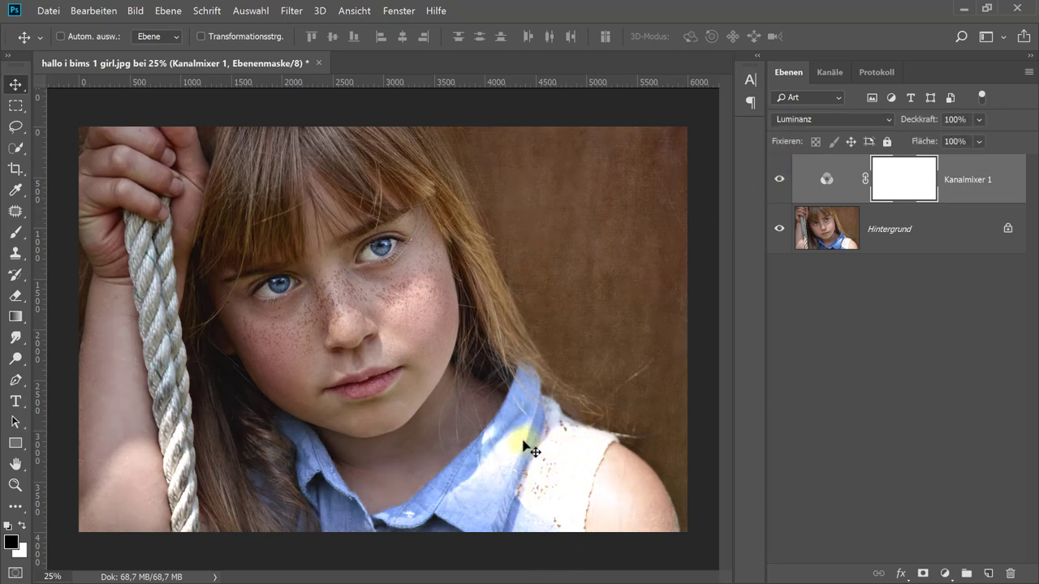
left_click(781, 182)
left_click(780, 182)
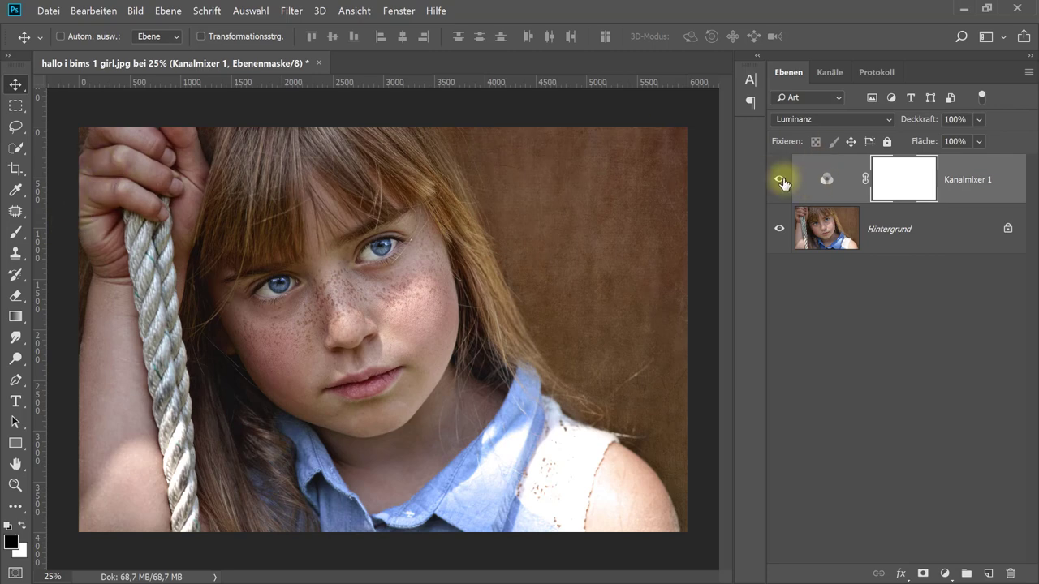
left_click(781, 182)
left_click(781, 182)
left_click(781, 182)
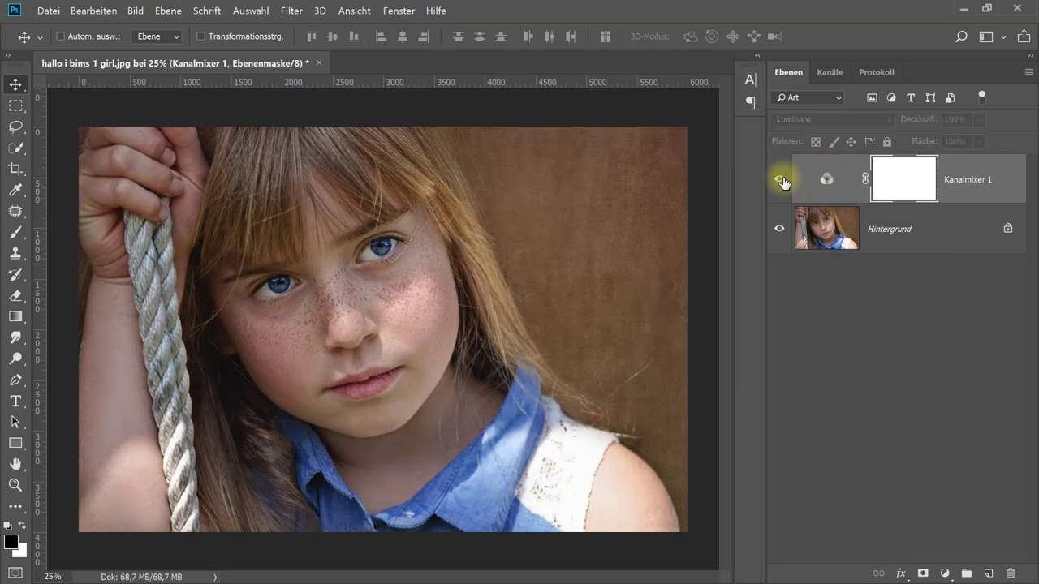
left_click(781, 181)
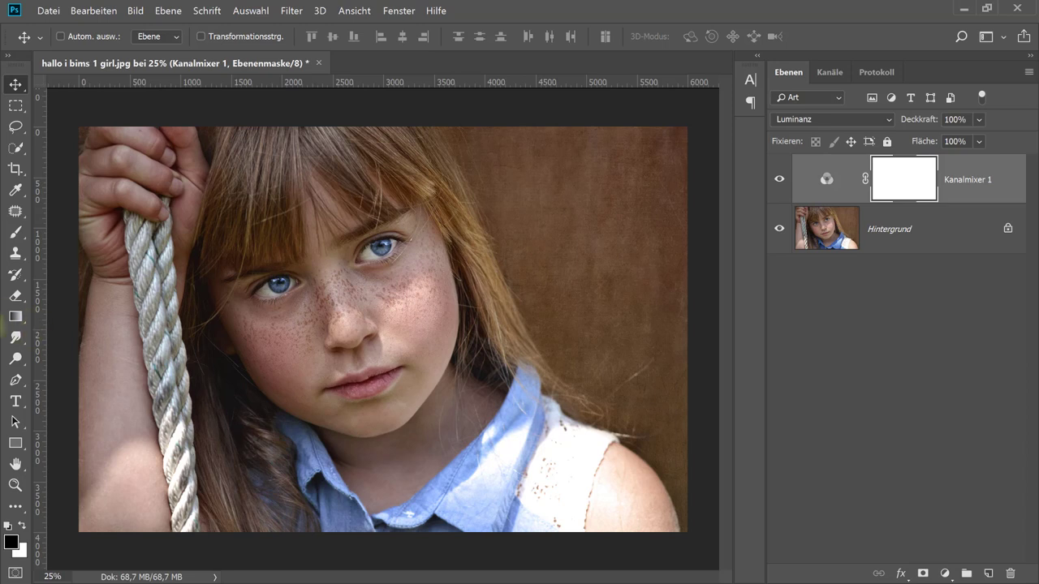
Fill the Kanalmixer 1 layer mask with black using the Paint Bucket
left_click(16, 317)
left_click(81, 331)
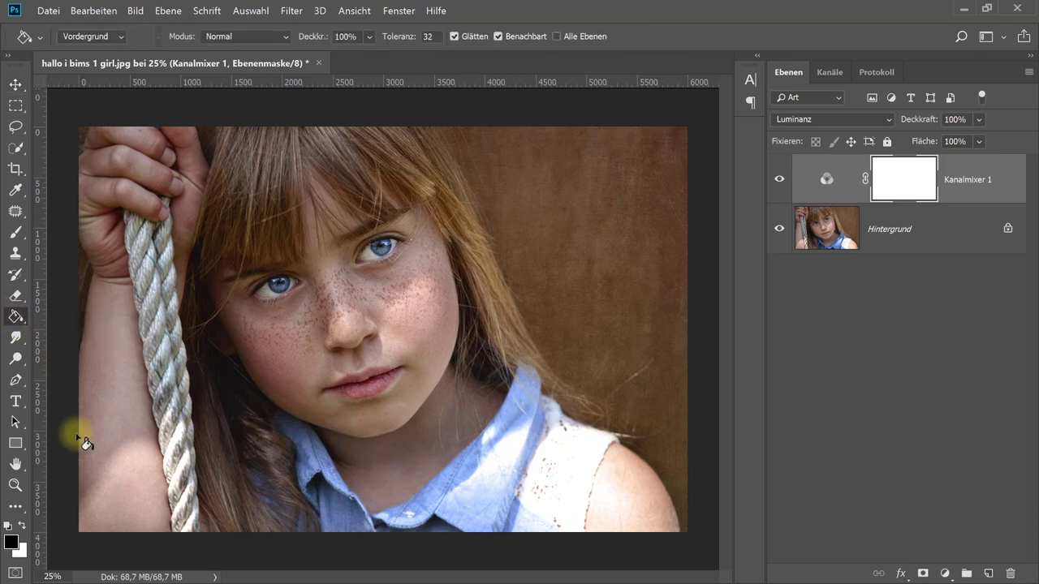
left_click(540, 348)
left_click(918, 177)
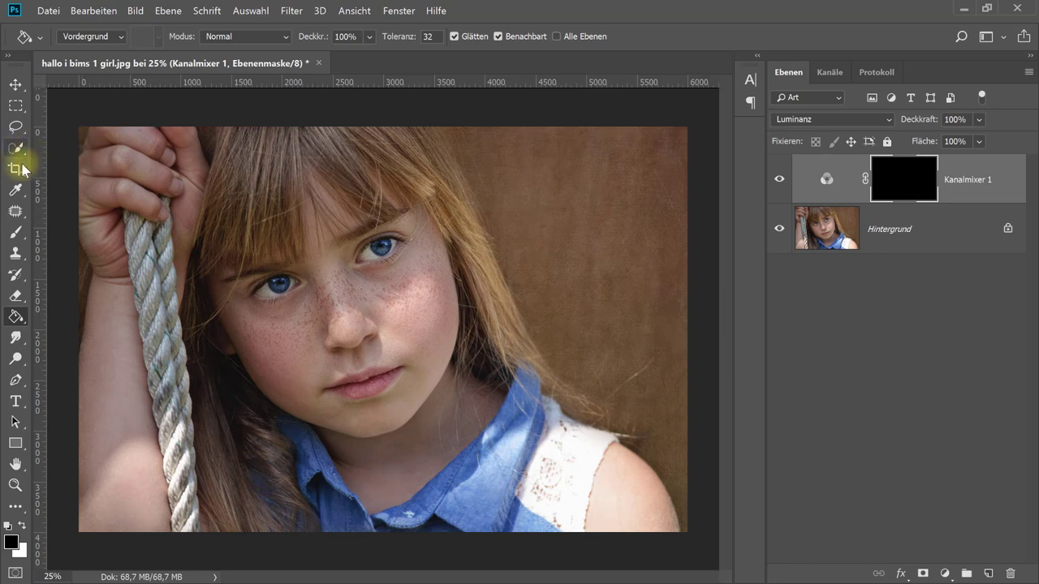
Switch to the Brush tool and adjust its size
left_click(16, 232)
left_click(69, 230)
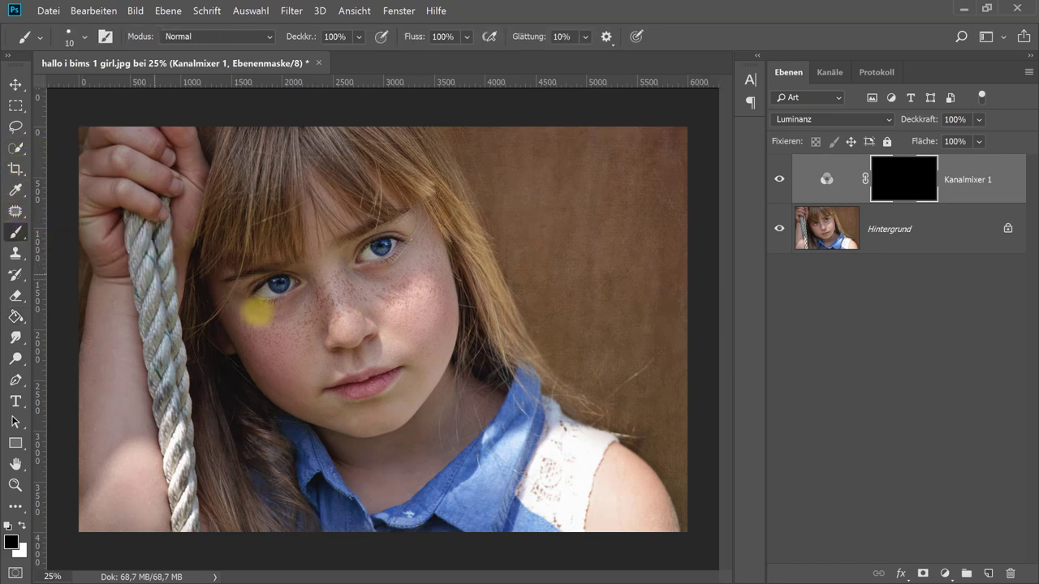
left_click(74, 35)
mouse_move(91, 45)
left_mouse_down()
mouse_move(134, 47)
mouse_move(73, 80)
left_mouse_up()
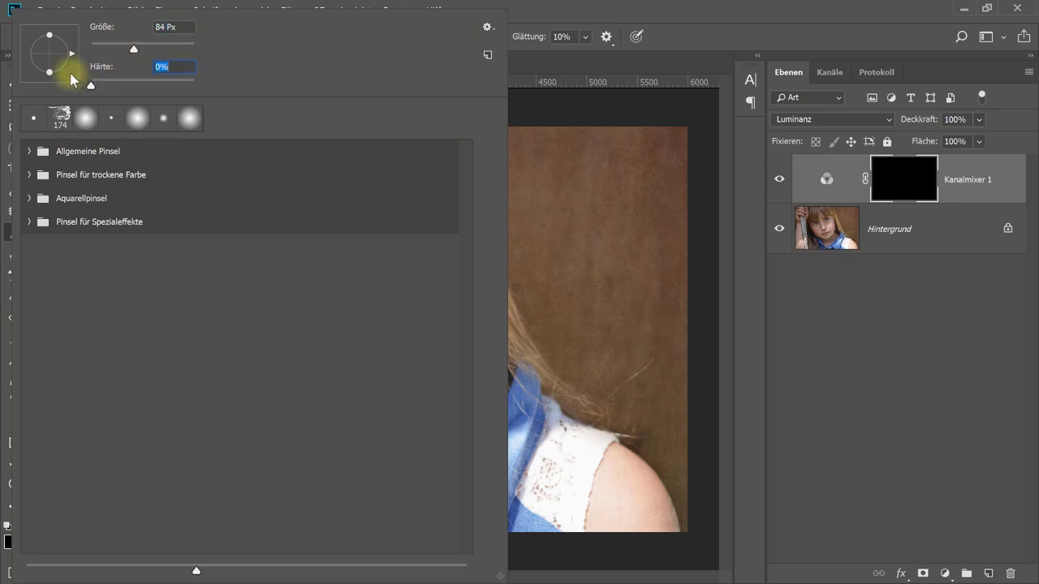
left_click(602, 16)
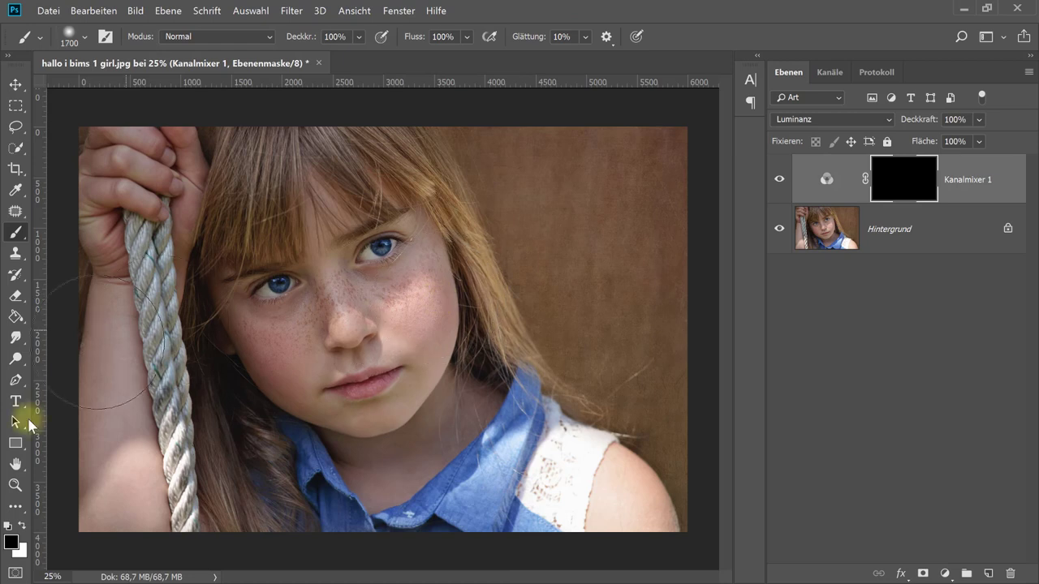
Paint white on the mask over the cheeks, nose and mouth
left_click(22, 526)
key("bracketright")
left_click_drag(439, 270, 283, 317)
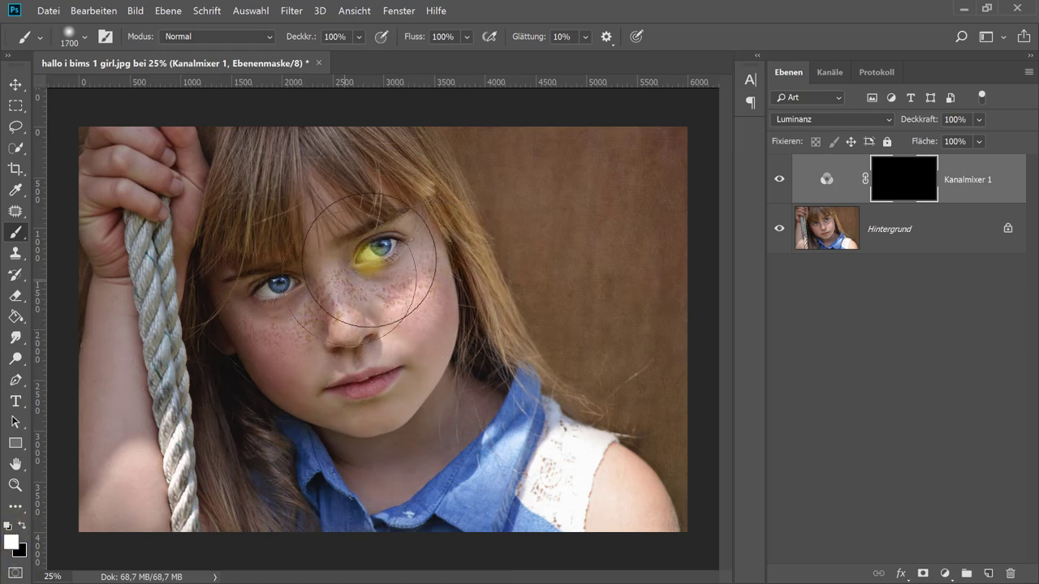
mouse_move(282, 317)
left_mouse_down()
mouse_move(311, 349)
mouse_move(271, 297)
mouse_move(371, 259)
mouse_move(301, 307)
mouse_move(359, 371)
left_mouse_up()
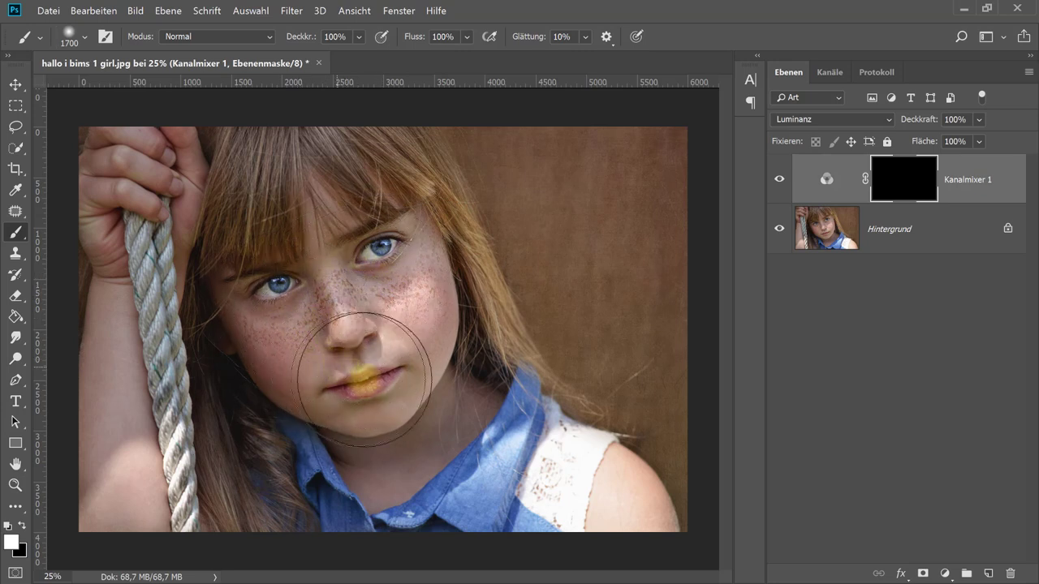
Toggle Kanalmixer 1 on and off to compare, then delete it with the Move tool active
left_click(779, 179)
left_click(777, 180)
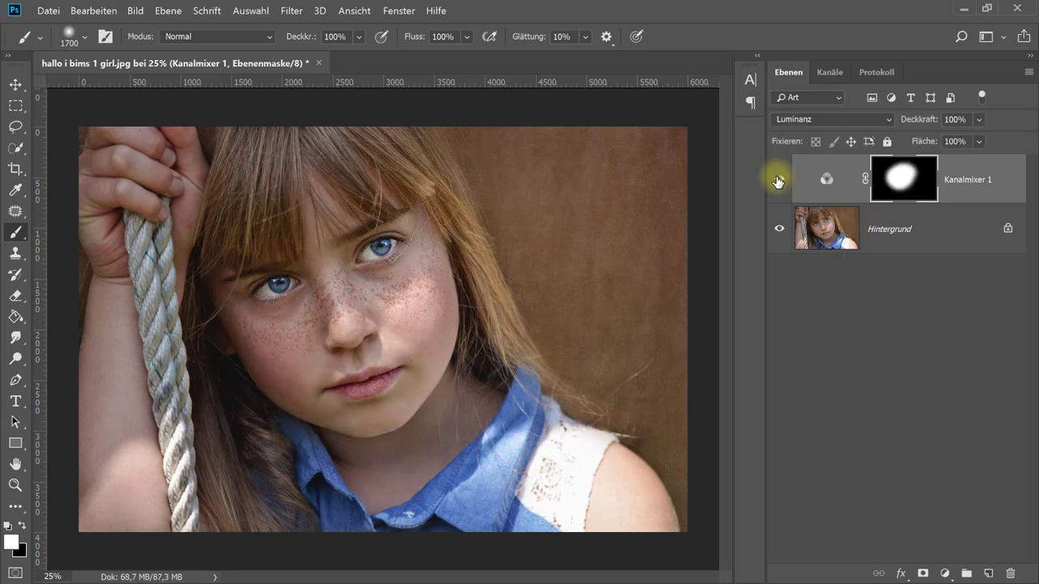
left_click(777, 180)
left_click(13, 84)
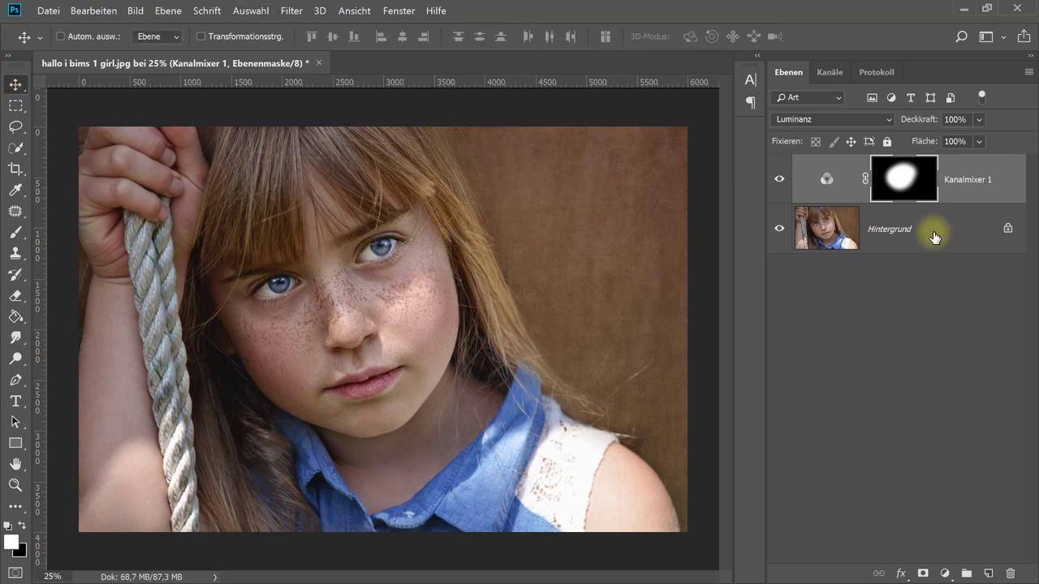
left_click_drag(982, 197, 1011, 574)
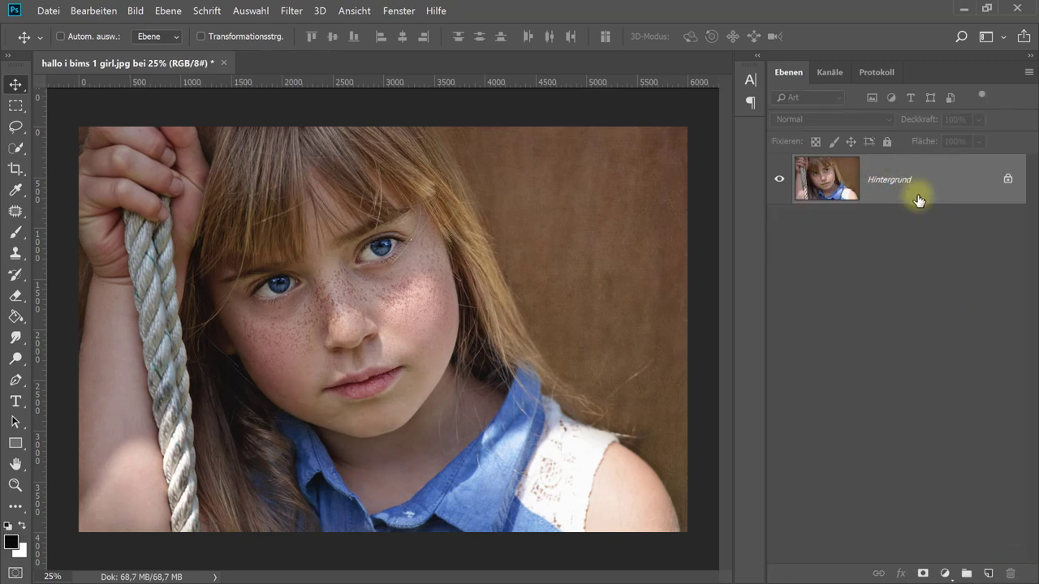
Duplicate Hintergrund and apply Hochpass with about 11,1 px radius to the copy
left_click_drag(923, 184, 989, 573)
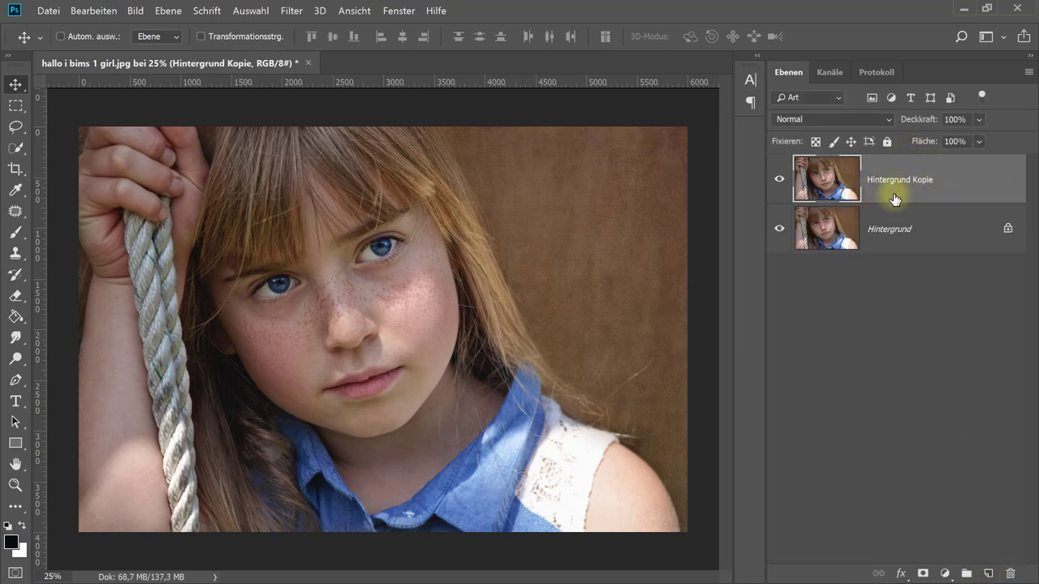
left_click(291, 11)
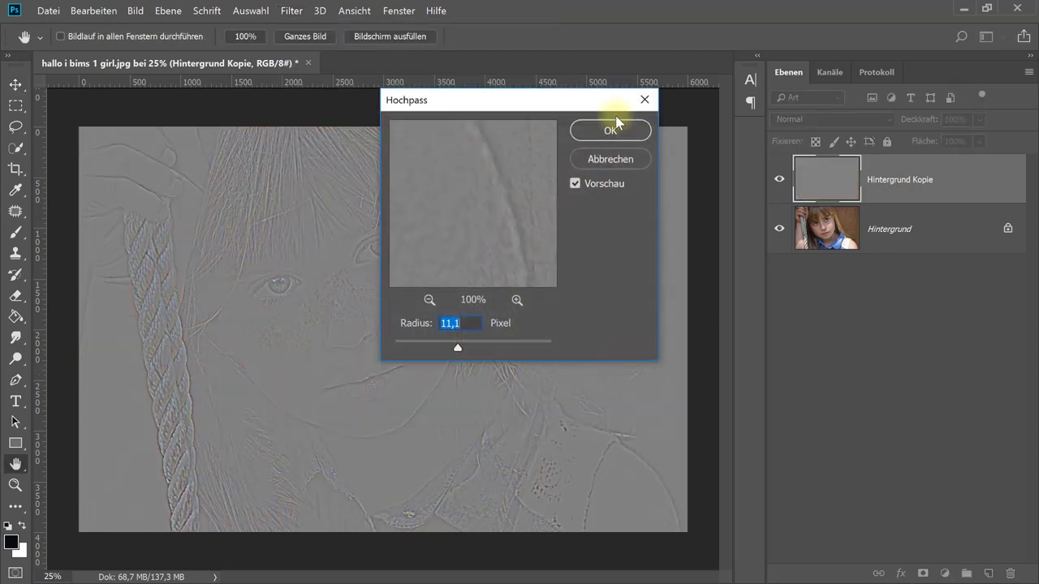
left_click_drag(495, 100, 811, 113)
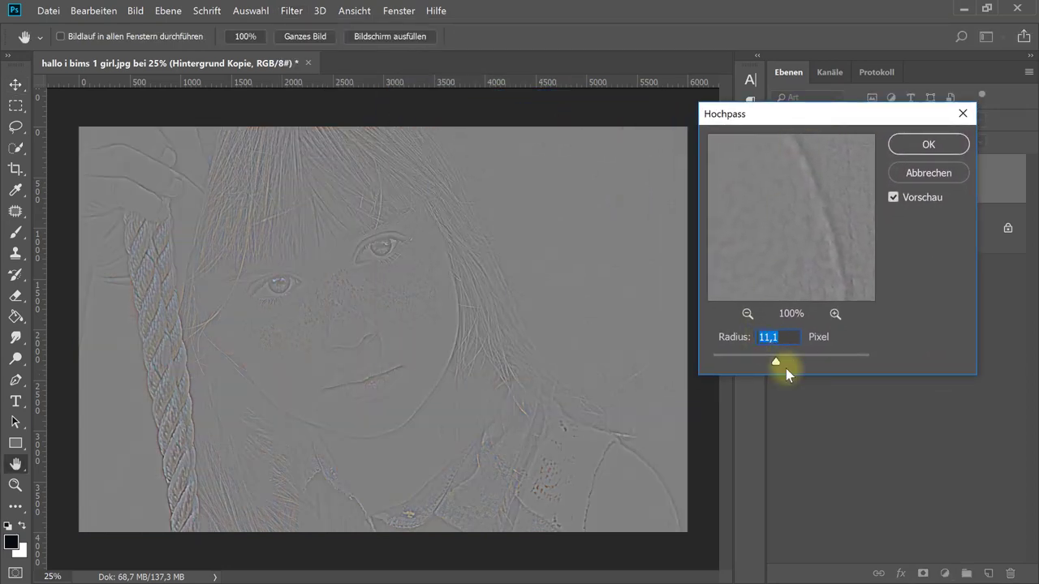
left_click_drag(766, 363, 747, 360)
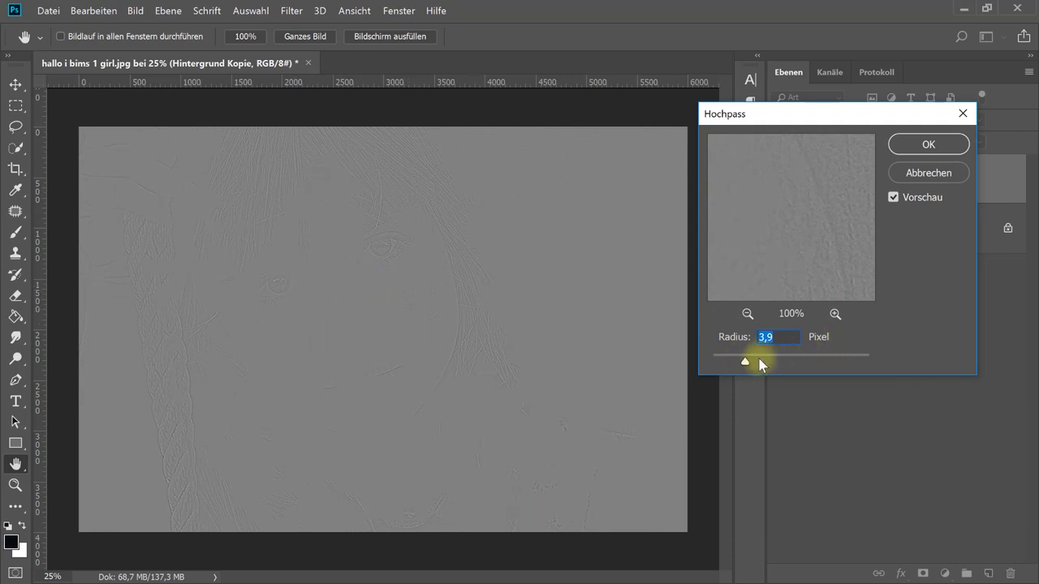
mouse_move(745, 362)
left_mouse_down()
mouse_move(828, 366)
mouse_move(817, 366)
left_mouse_up()
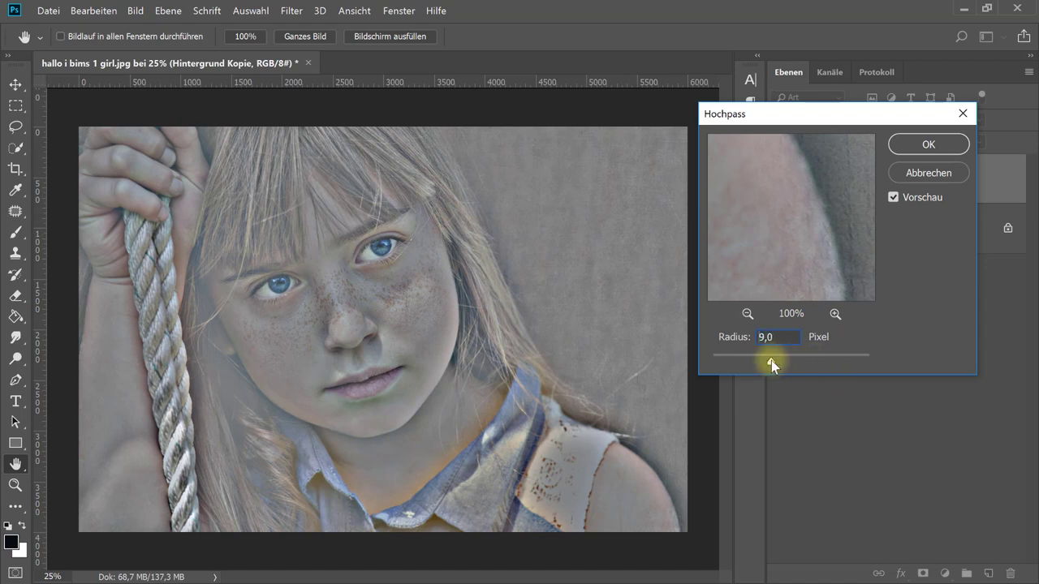
left_click_drag(771, 361, 779, 364)
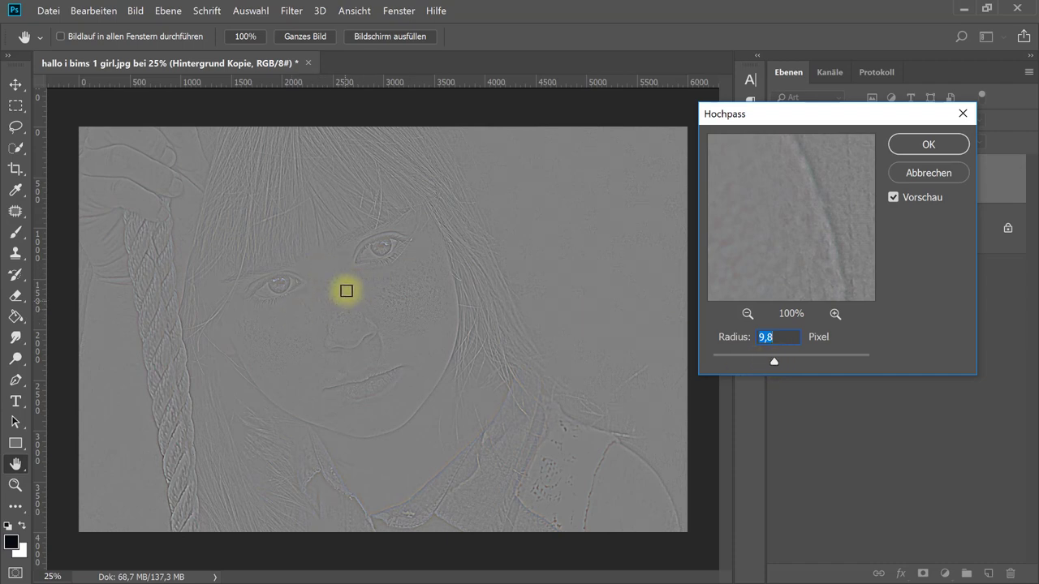
left_click_drag(775, 360, 780, 363)
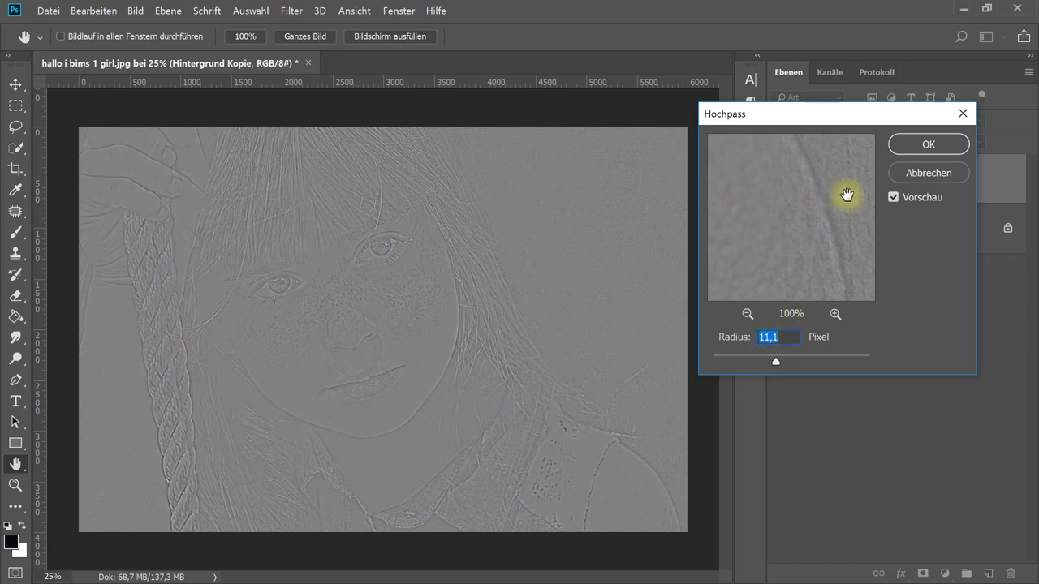
left_click(900, 145)
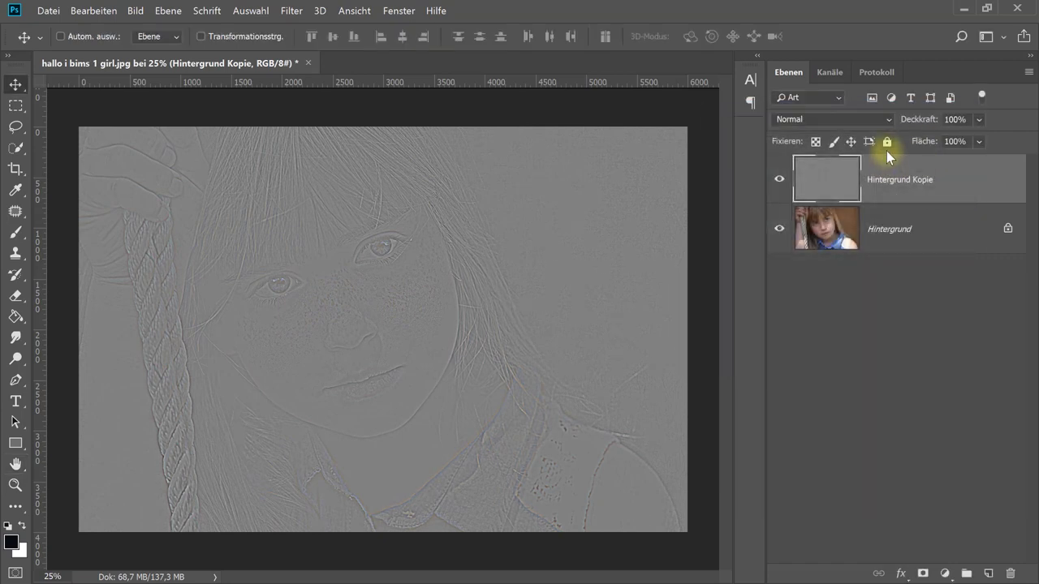
Set Hintergrund Kopie to Weiches Licht and toggle its visibility for before/after comparison
left_click(841, 120)
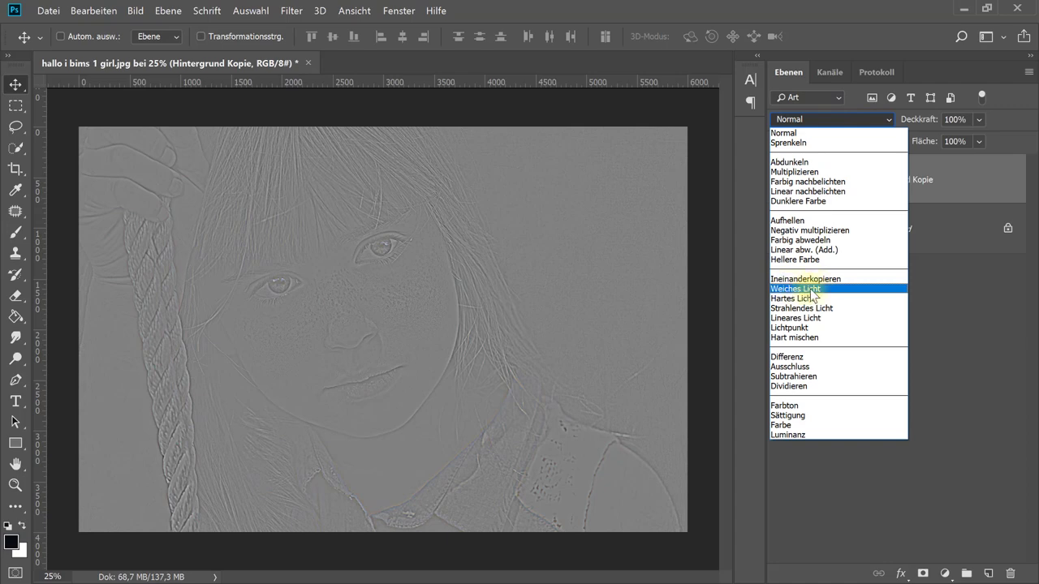
left_click(813, 289)
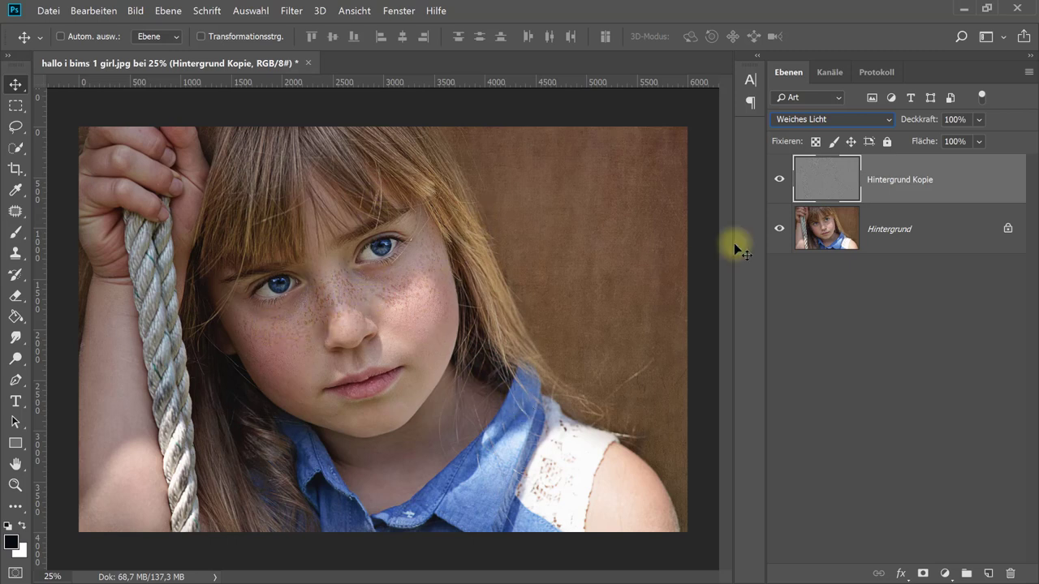
left_click(779, 180)
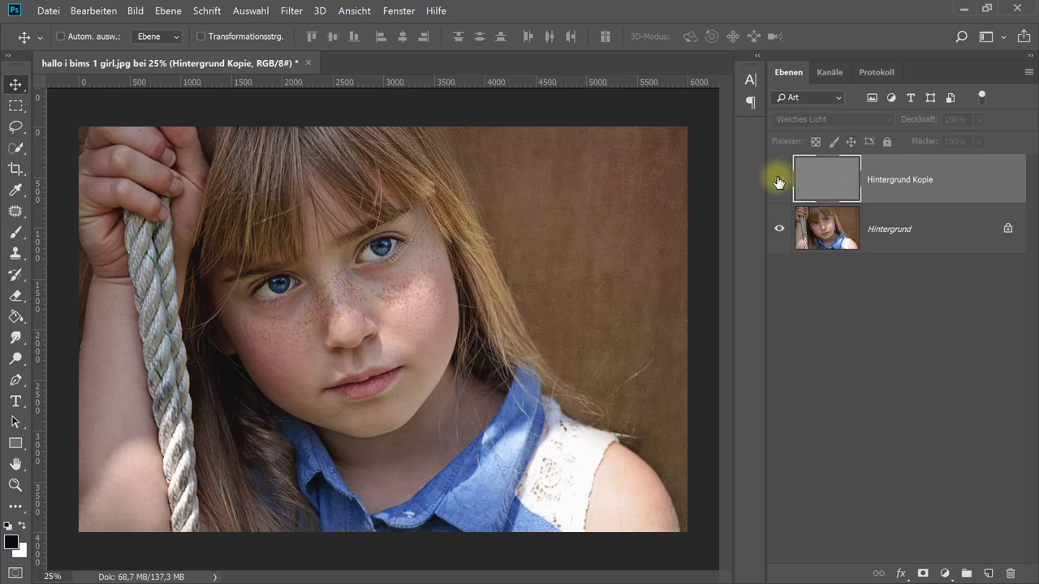
left_click(779, 179)
left_click(780, 179)
left_click(779, 179)
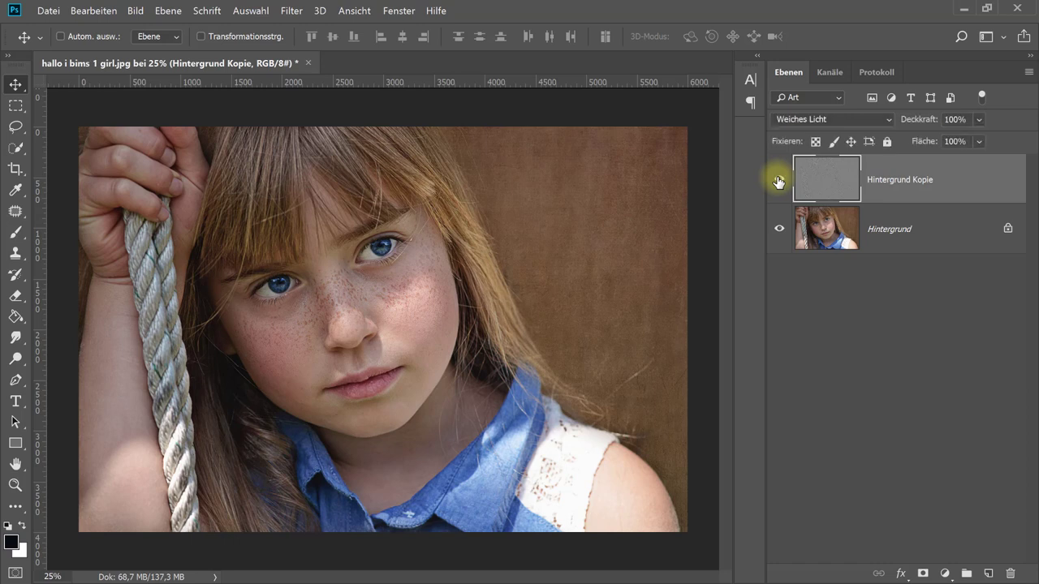
left_click(780, 180)
left_click(780, 179)
left_click(779, 179)
left_click(779, 179)
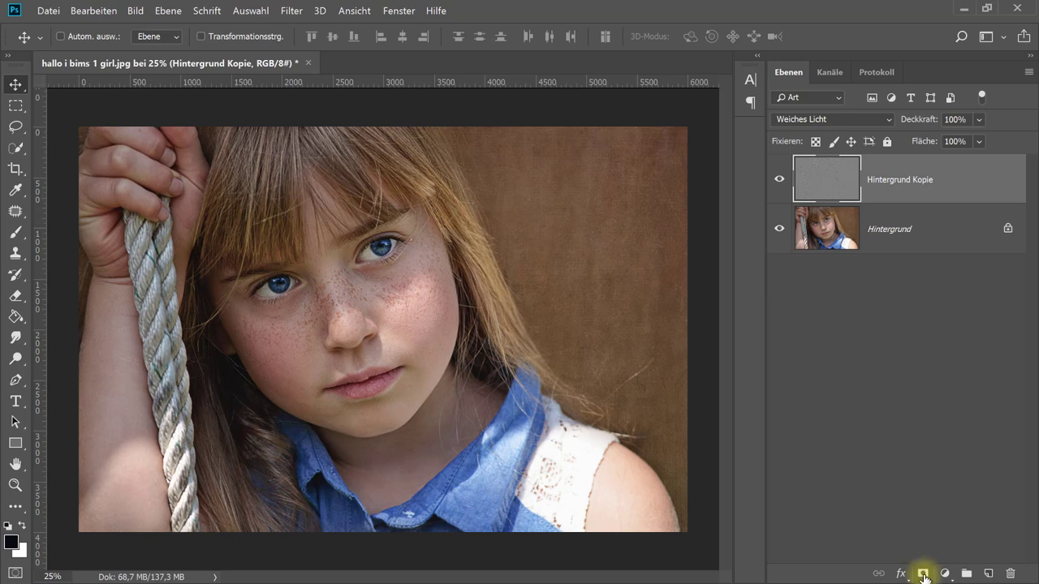
Add a layer mask to Hintergrund Kopie and fill it with black
left_click(924, 575)
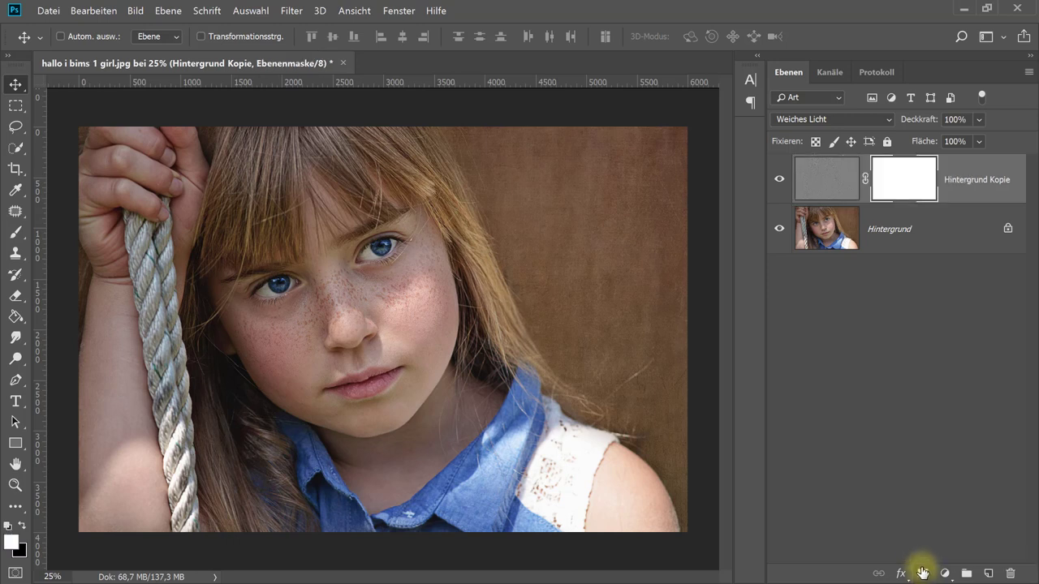
left_click(15, 315)
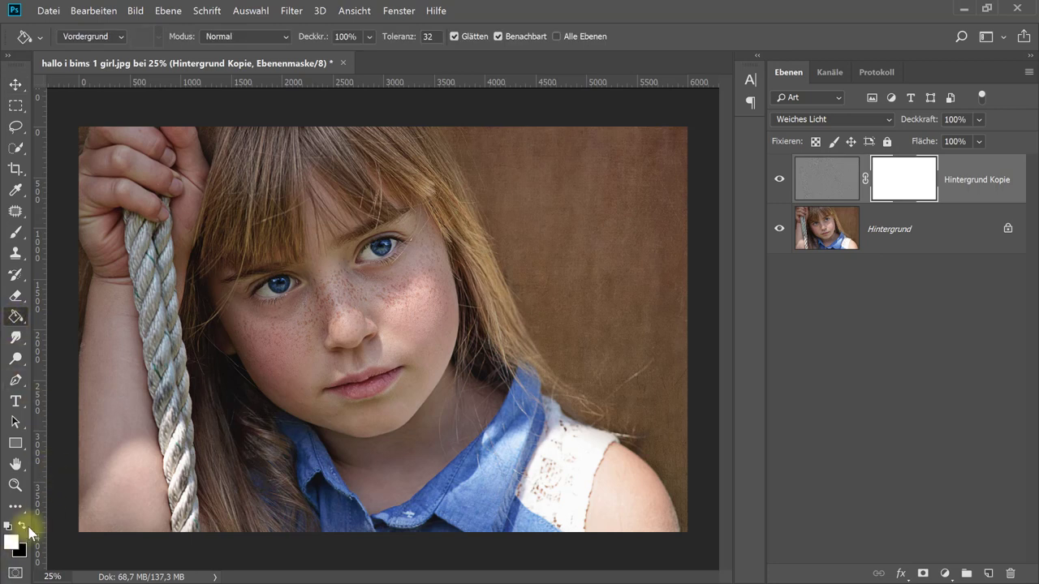
left_click(25, 526)
left_click(301, 403)
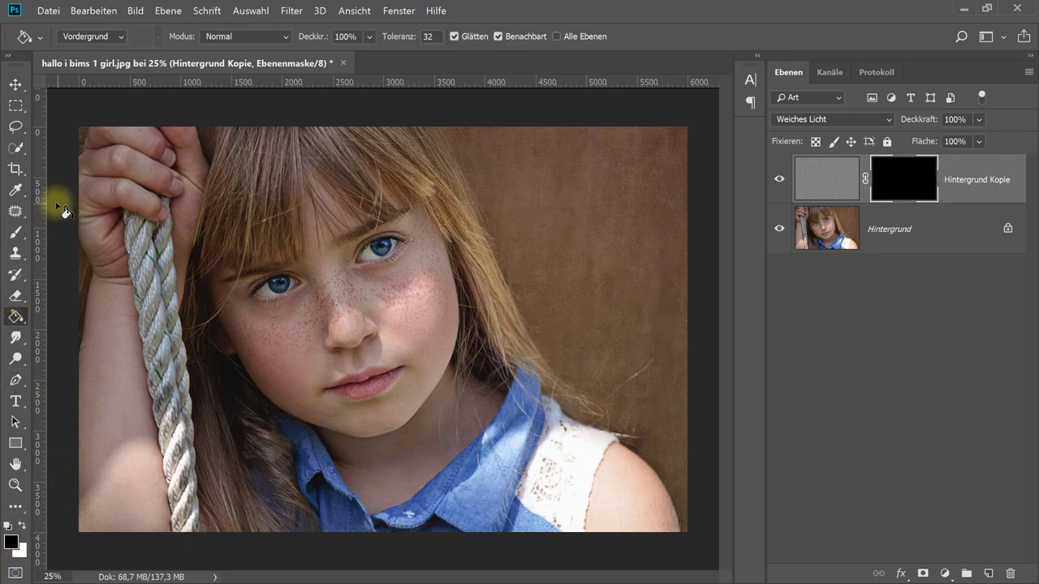
Paint white with a smaller brush over the nose and cheeks, then compare
left_click(20, 235)
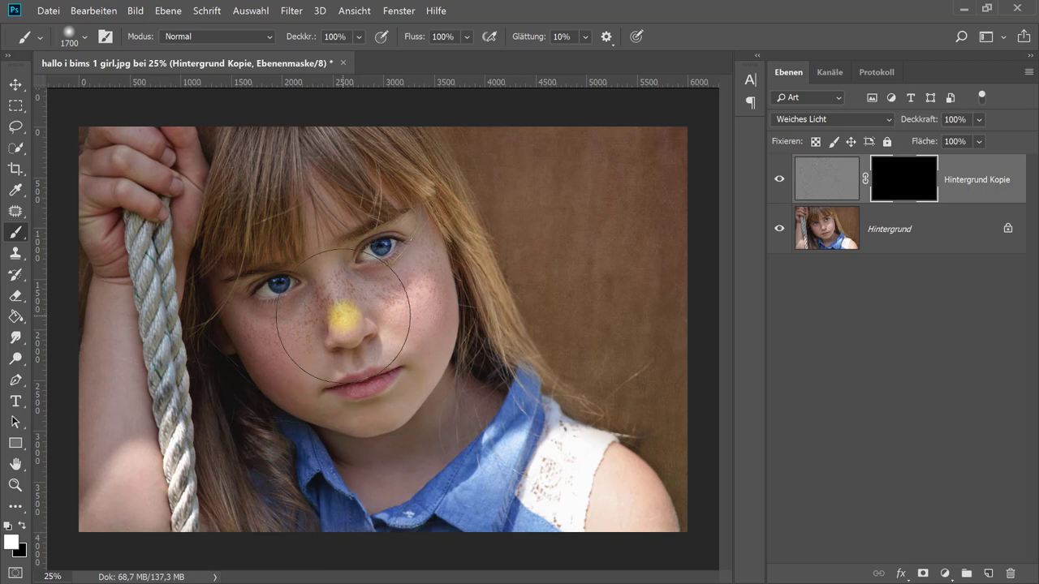
key("bracketleft")
key("bracketleft")
key("bracketleft")
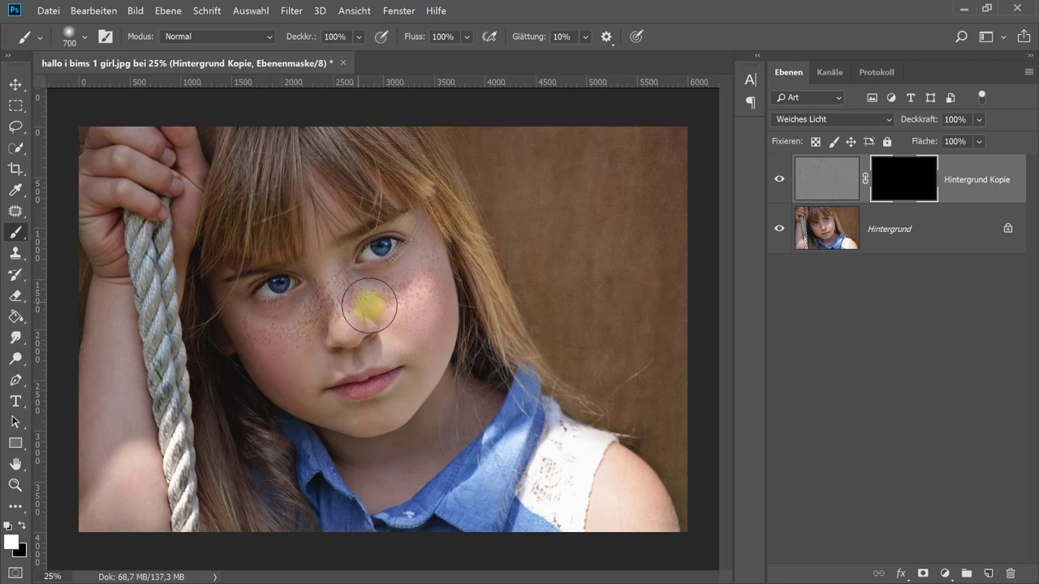
left_click_drag(423, 278, 270, 353)
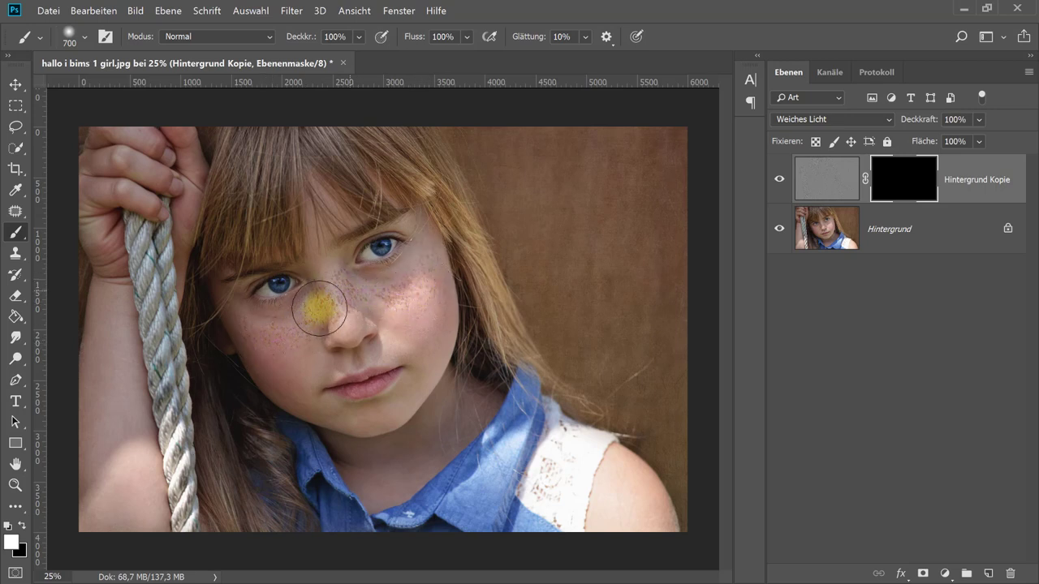
left_click(780, 180)
left_click(780, 181)
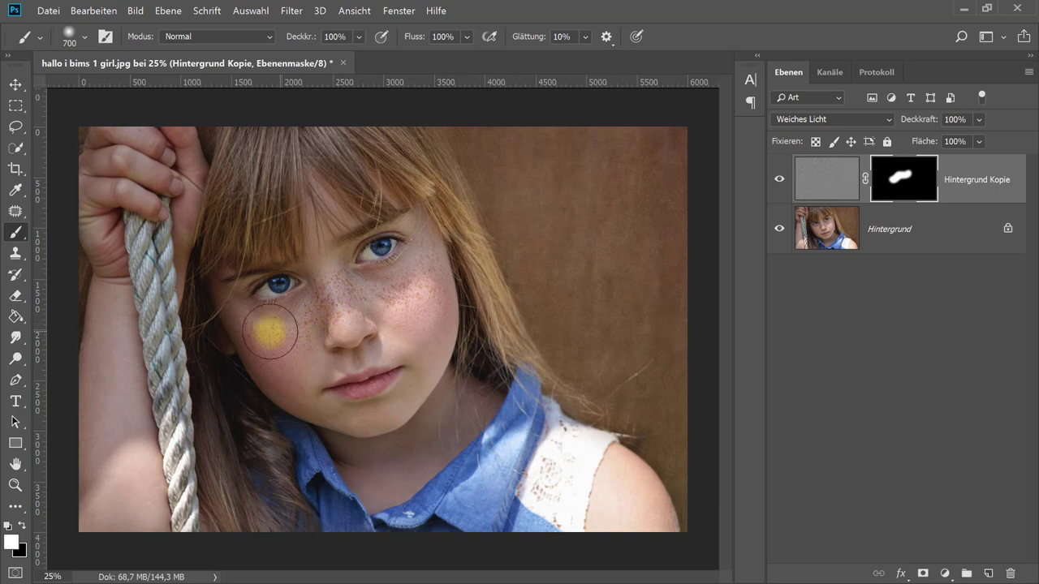
left_click(780, 180)
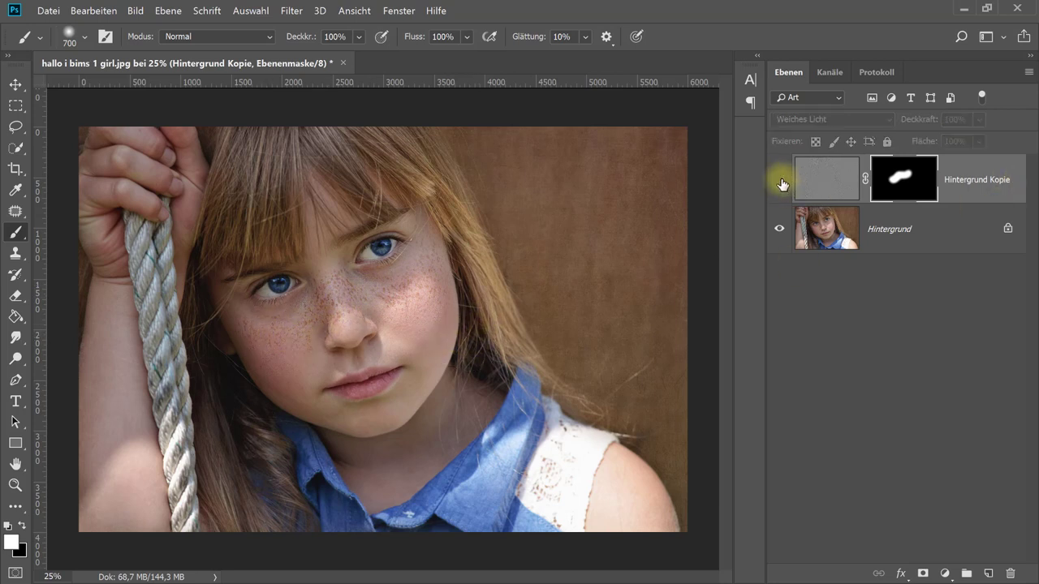
left_click(780, 180)
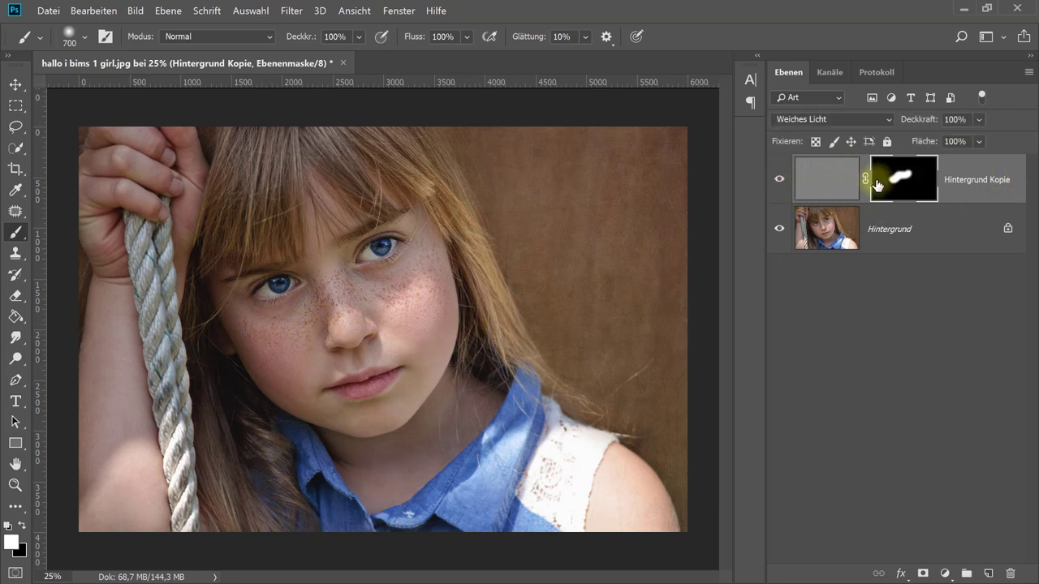